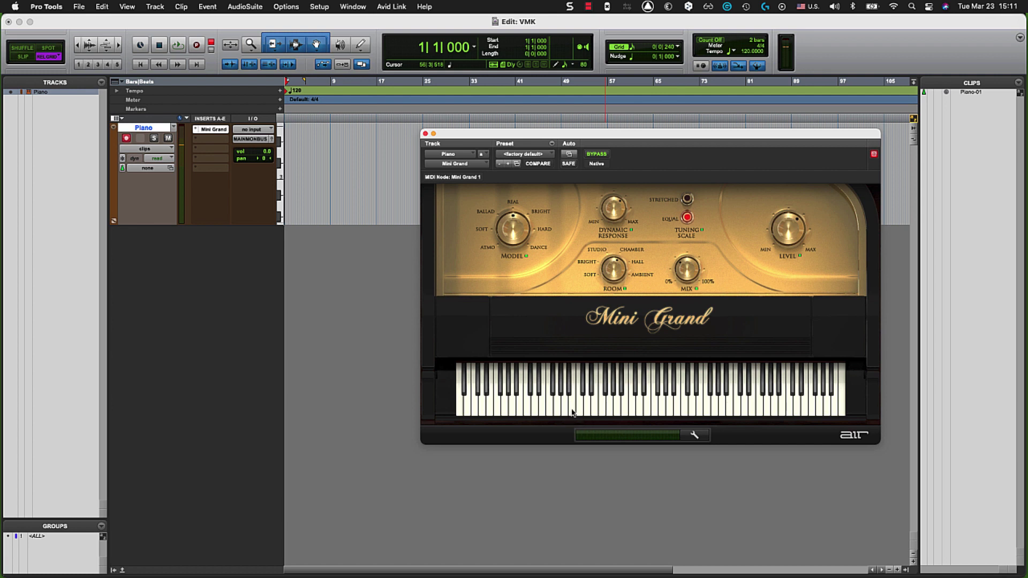
pyautogui.click(655, 401)
pyautogui.click(736, 403)
pyautogui.click(688, 409)
pyautogui.press('super+space')
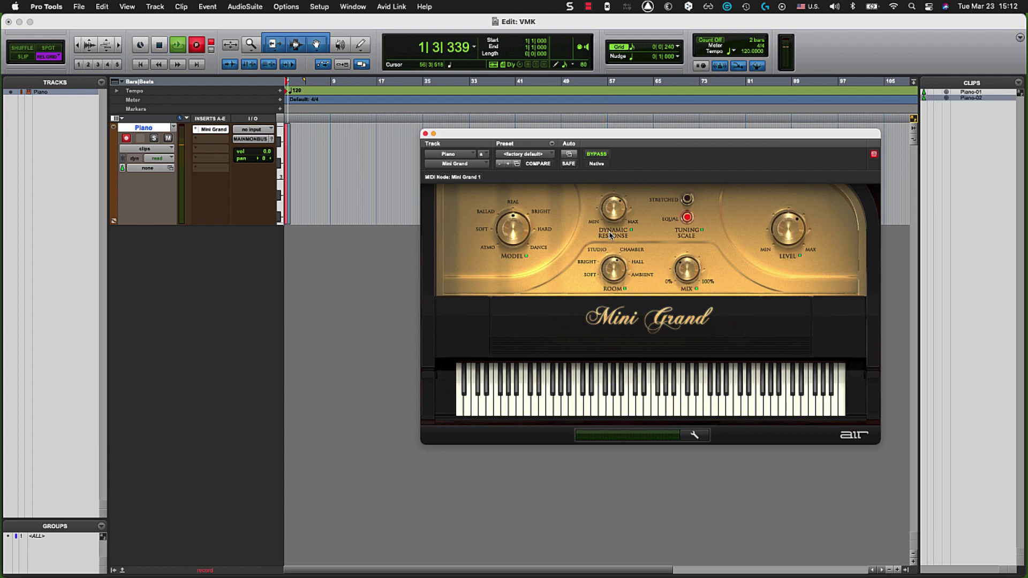
pyautogui.click(594, 419)
pyautogui.click(638, 405)
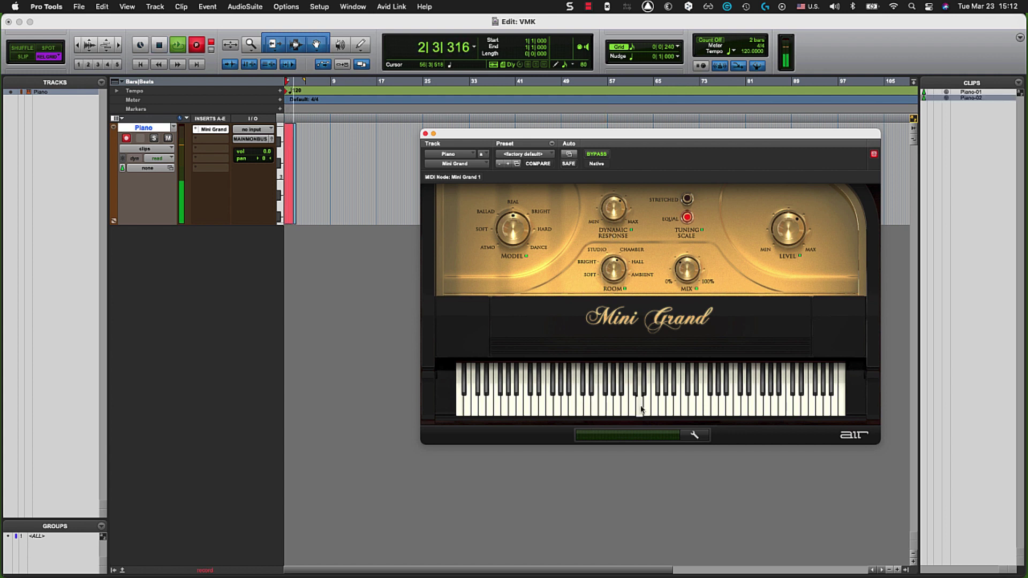
pyautogui.click(711, 410)
pyautogui.click(684, 407)
pyautogui.click(639, 406)
pyautogui.click(536, 407)
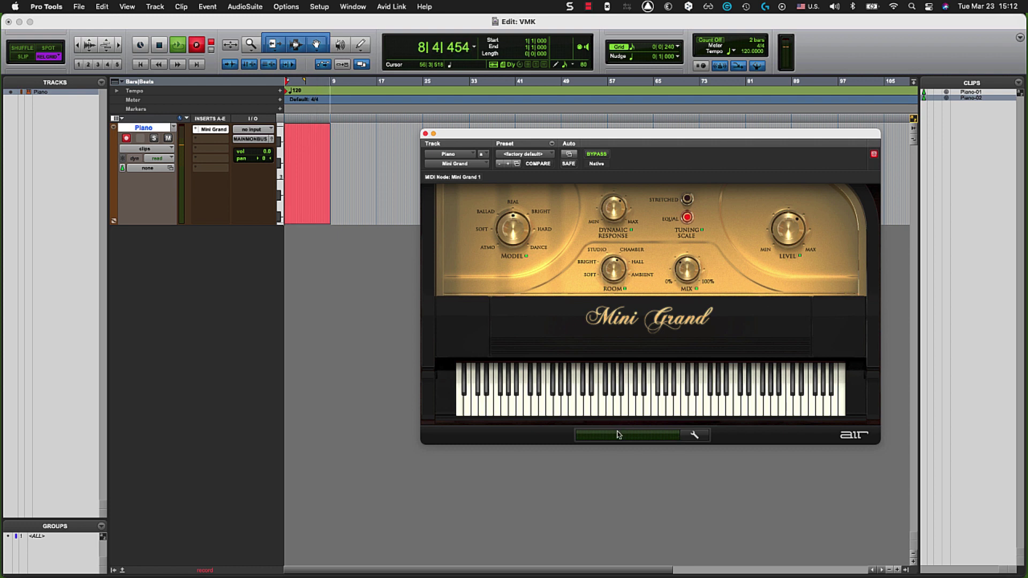
pyautogui.press('space')
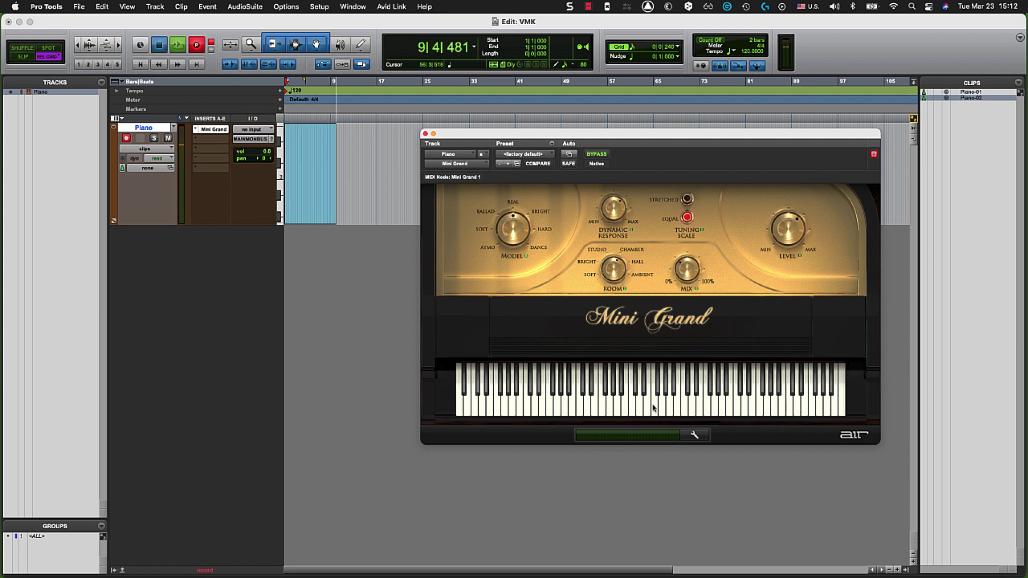
pyautogui.press('super+z')
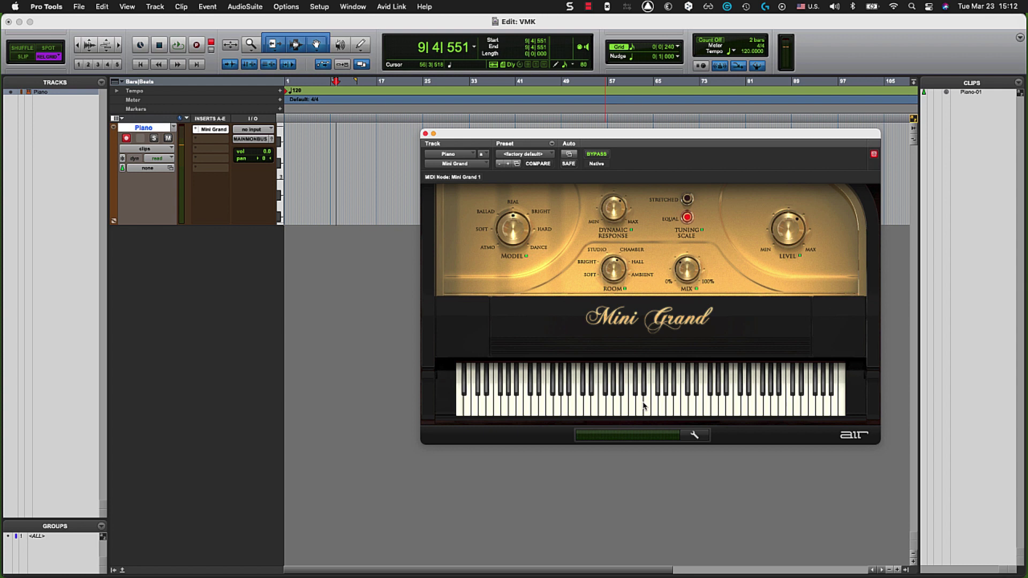
# Return the playhead to the session start (1|1|000) and bring up the Window menu.
pyautogui.press('Return')
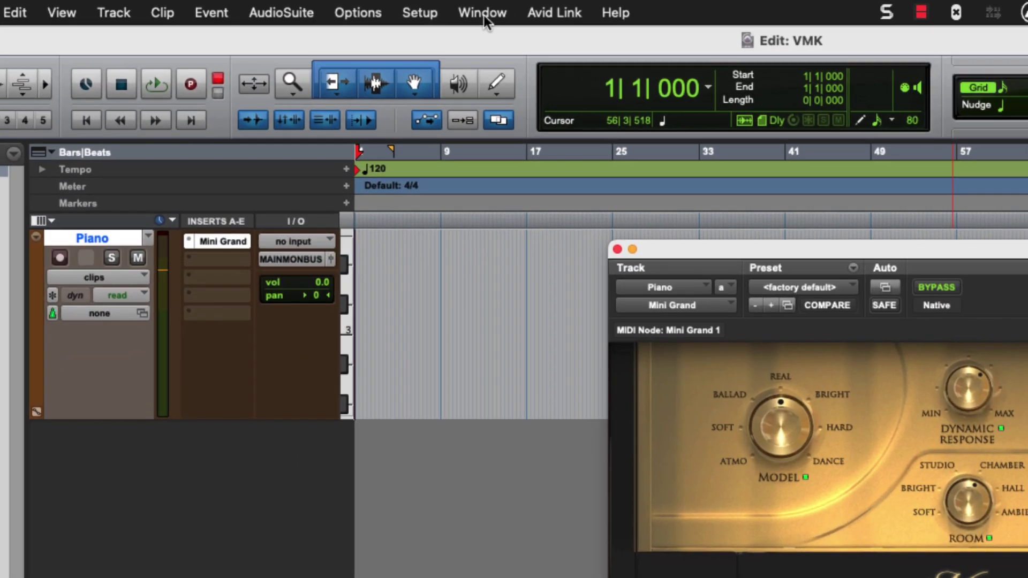
pyautogui.click(483, 15)
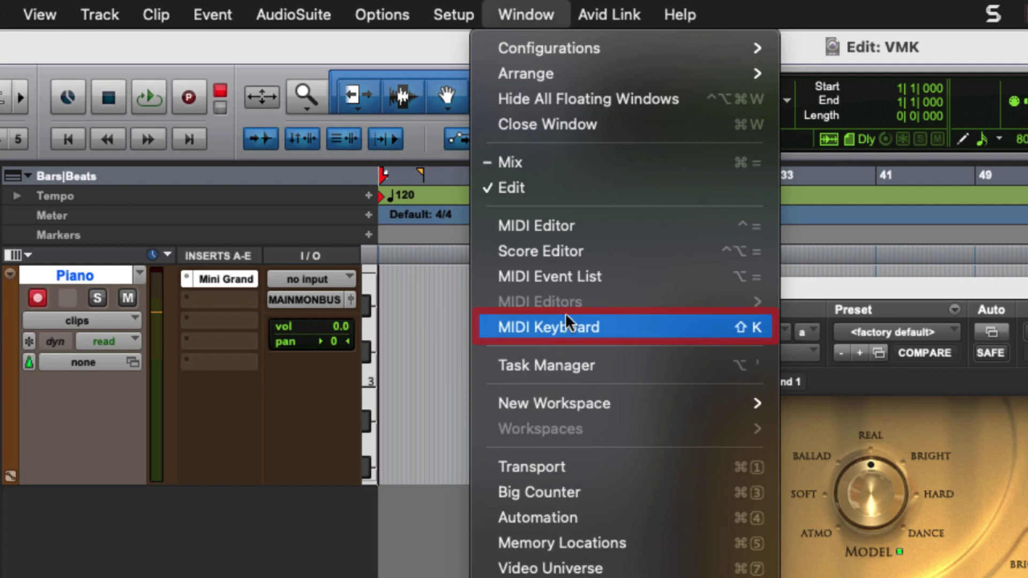
# Open the MIDI Keyboard window and play test notes C, F, a short A-W-S run, then F.
pyautogui.click(580, 327)
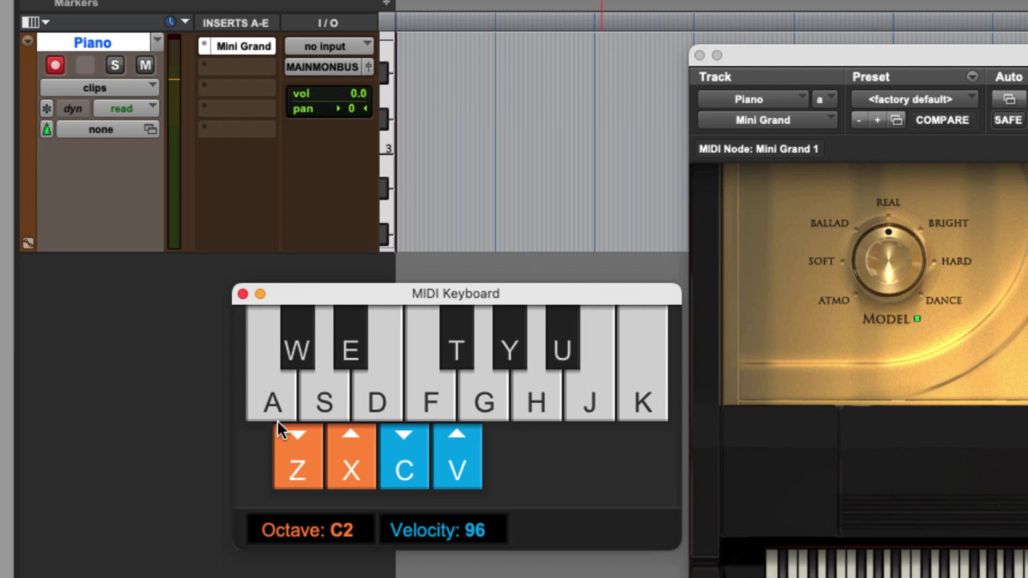
pyautogui.press('a')
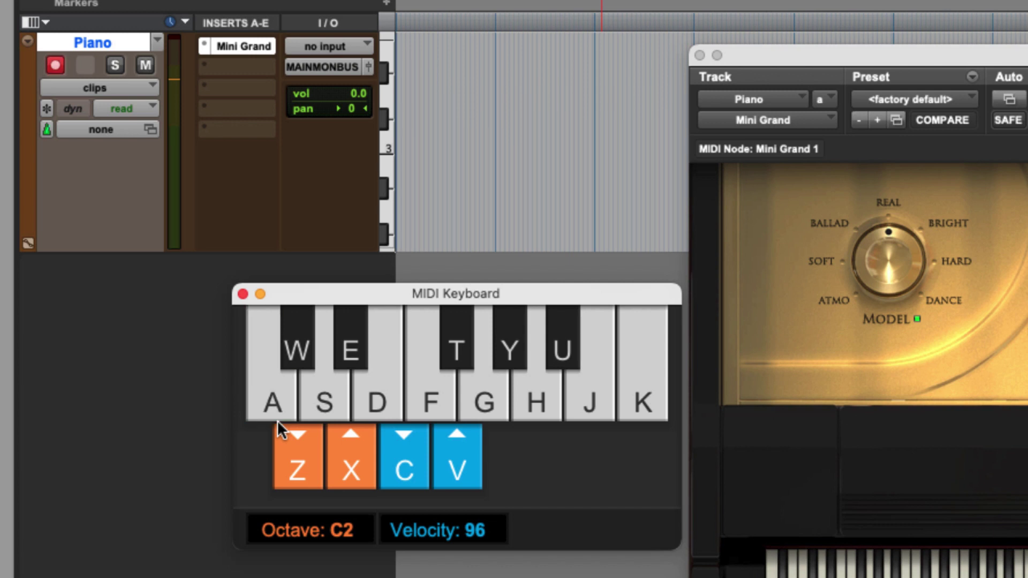
pyautogui.press('f')
pyautogui.press('a')
pyautogui.press('w')
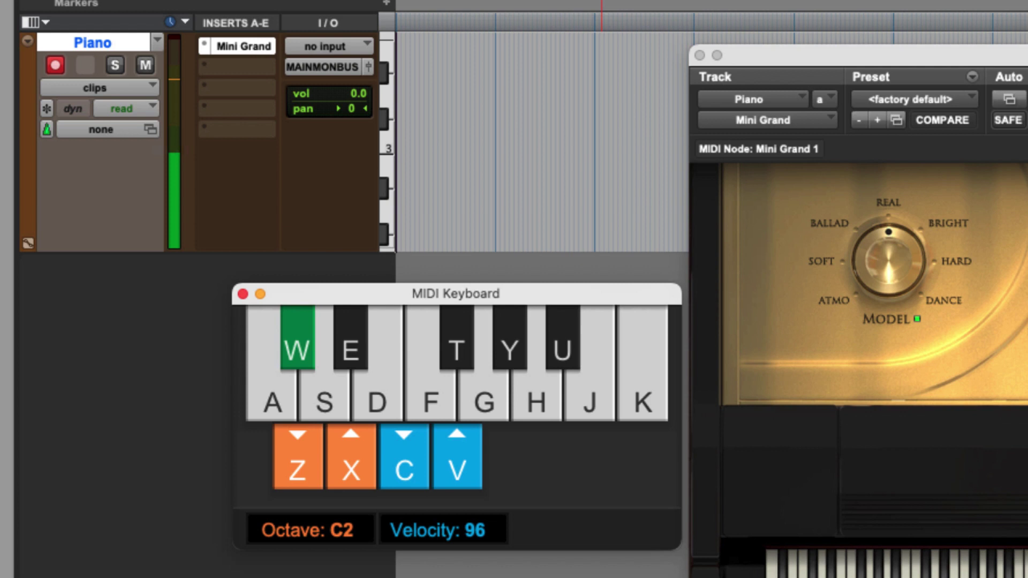
pyautogui.press('s')
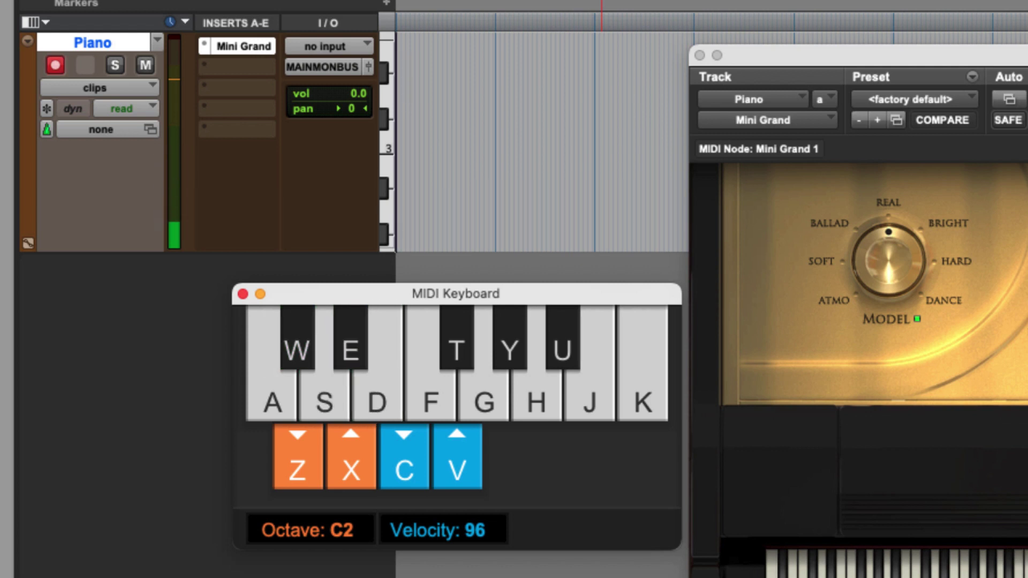
pyautogui.press('f')
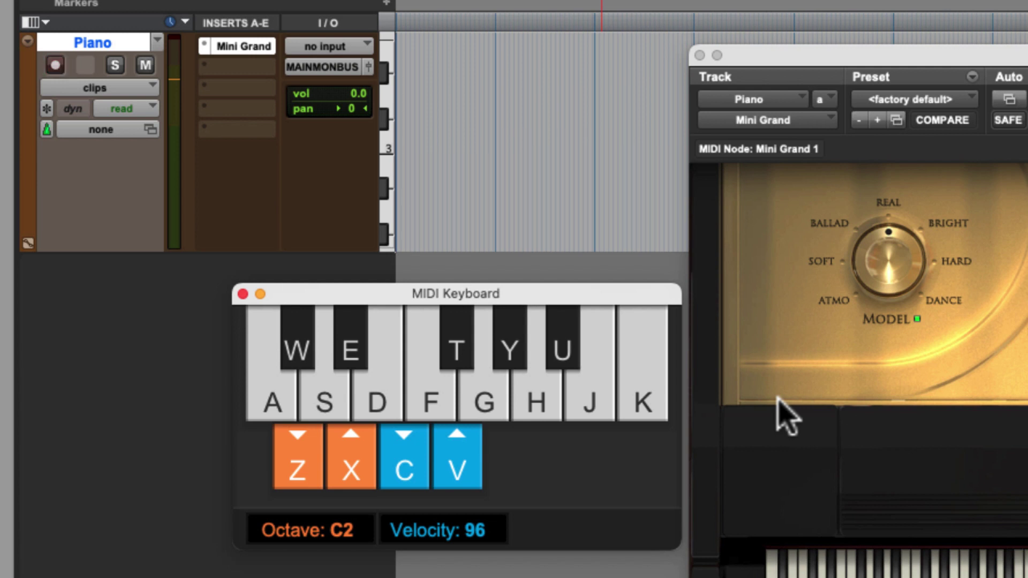
# Shift the MIDI Keyboard octave down and up with Z and X, ending at Octave C4.
pyautogui.press('z')
pyautogui.press('a')
pyautogui.press('a')
pyautogui.press('x')
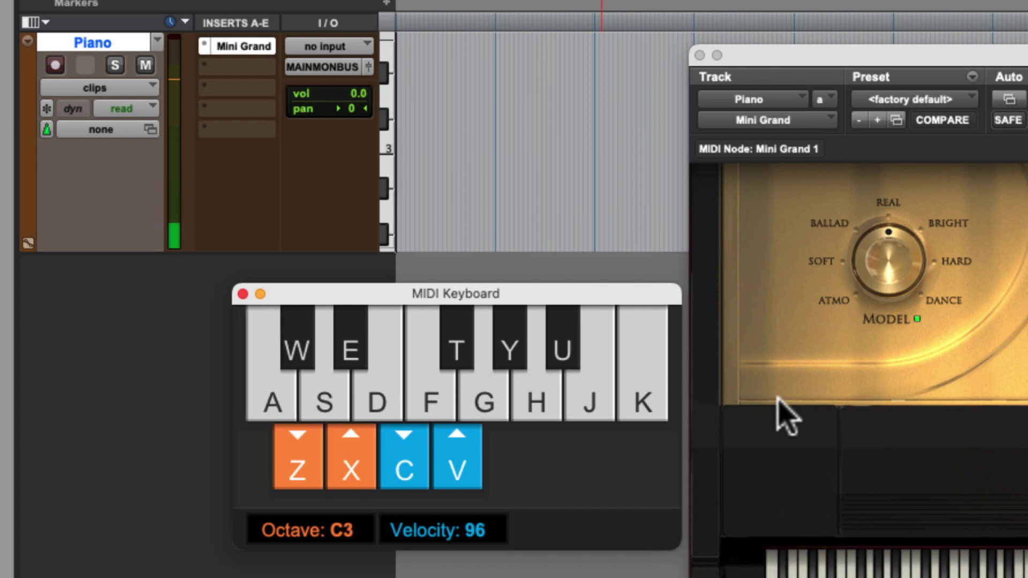
pyautogui.press('a')
pyautogui.press('x')
pyautogui.press('a')
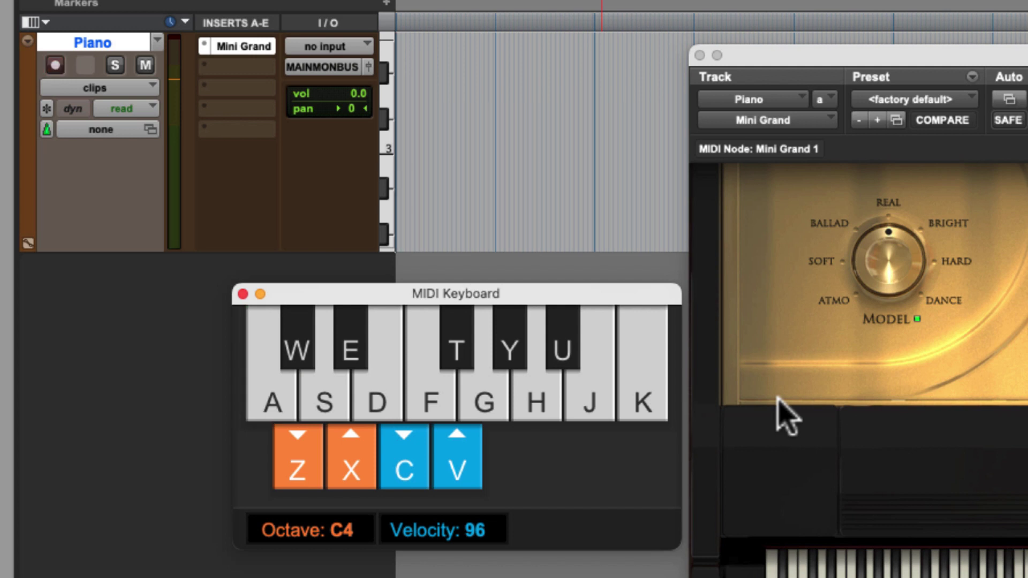
pyautogui.press('z')
pyautogui.press('z')
pyautogui.press('x')
pyautogui.press('x')
# Adjust the MIDI Keyboard velocity down and up with C and V until it reads 91.
pyautogui.press('c')
pyautogui.press('c')
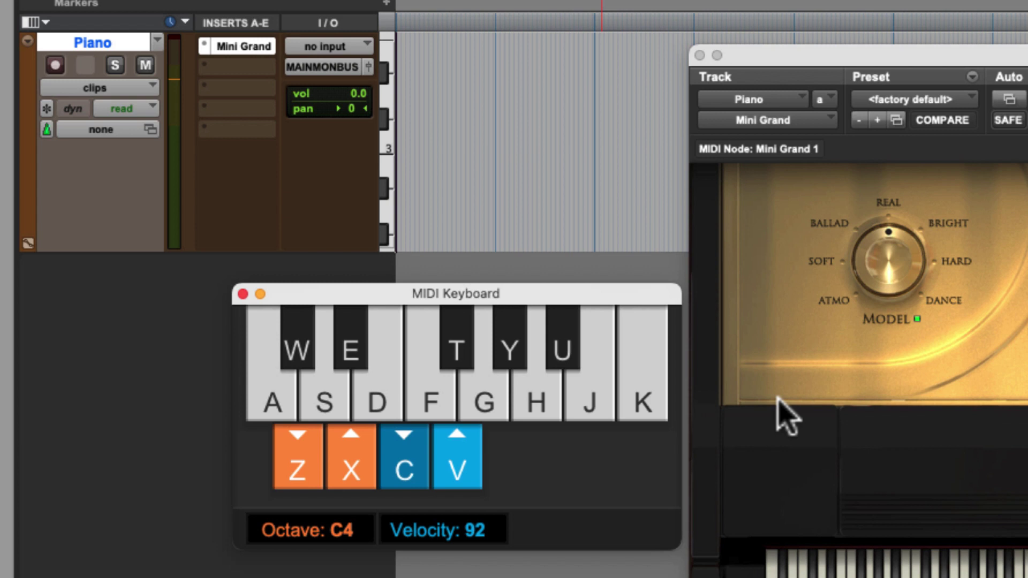
pyautogui.press('c')
pyautogui.press('c')
pyautogui.press('c')
pyautogui.press('c')
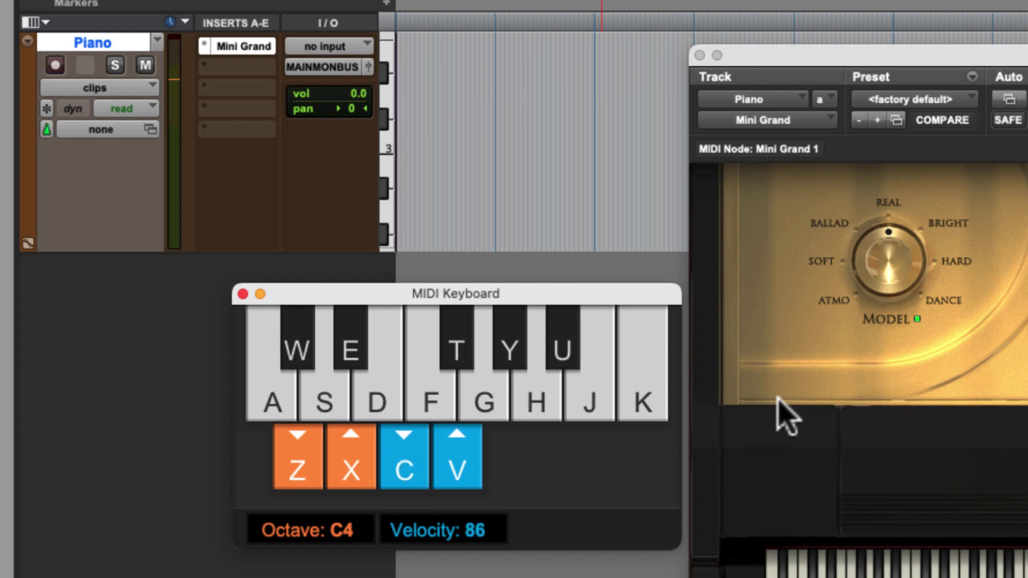
pyautogui.press('c')
pyautogui.press('v')
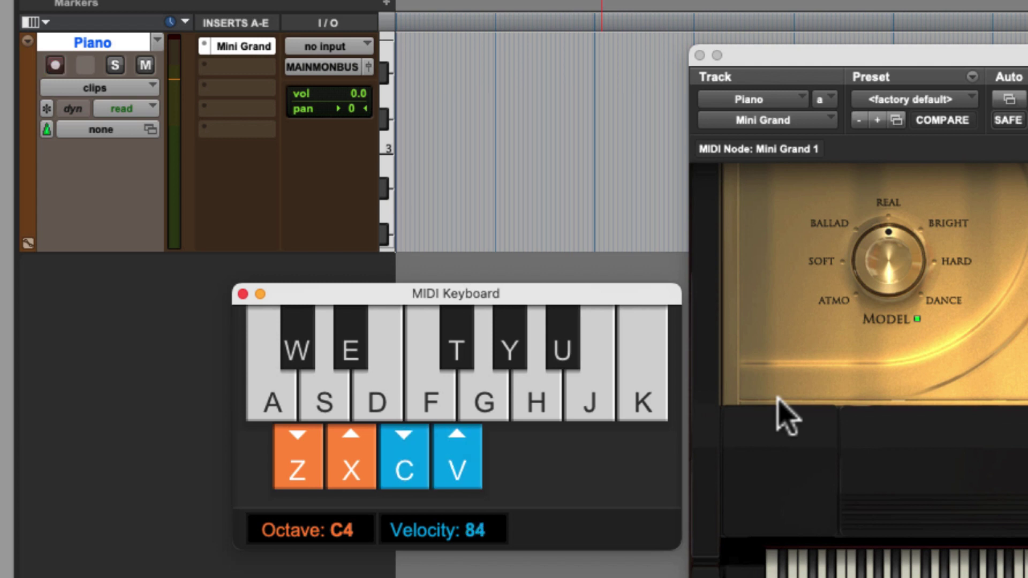
pyautogui.press('v')
pyautogui.press('v')
pyautogui.press('v')
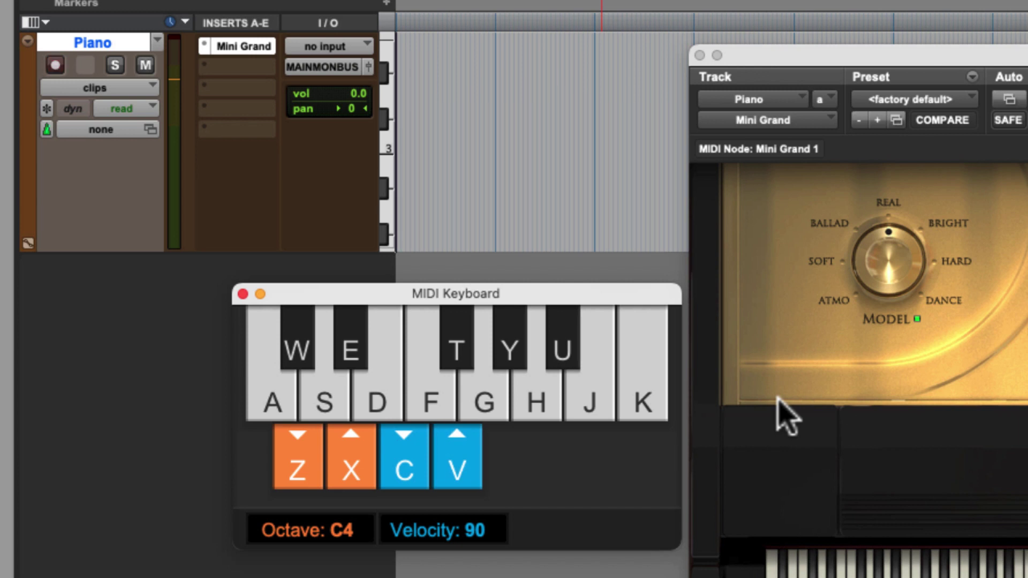
pyautogui.press('c')
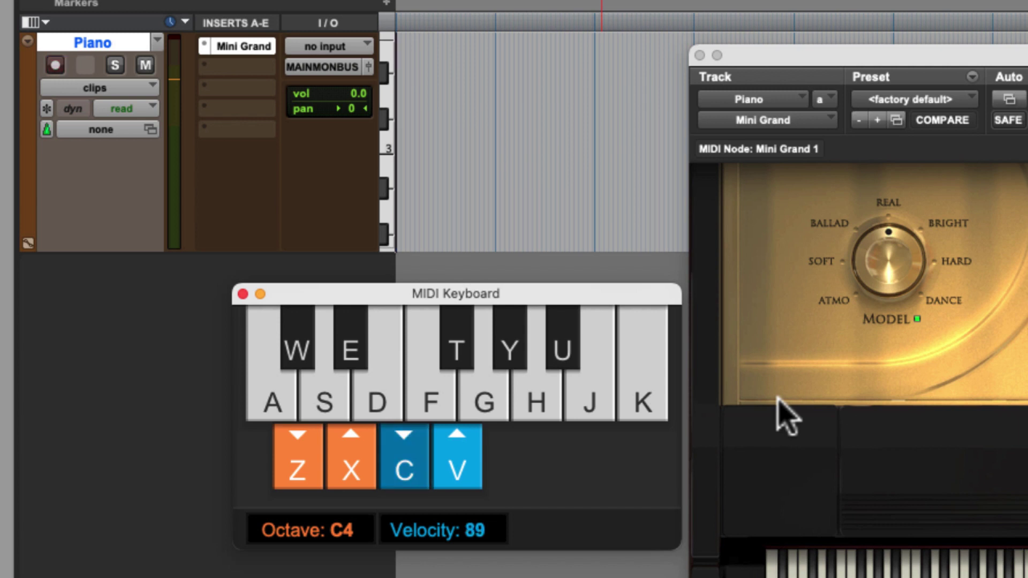
pyautogui.press('c')
pyautogui.press('c')
pyautogui.press('c')
pyautogui.press('c')
pyautogui.press('c')
pyautogui.press('c')
pyautogui.press('c')
pyautogui.press('v')
pyautogui.press('v')
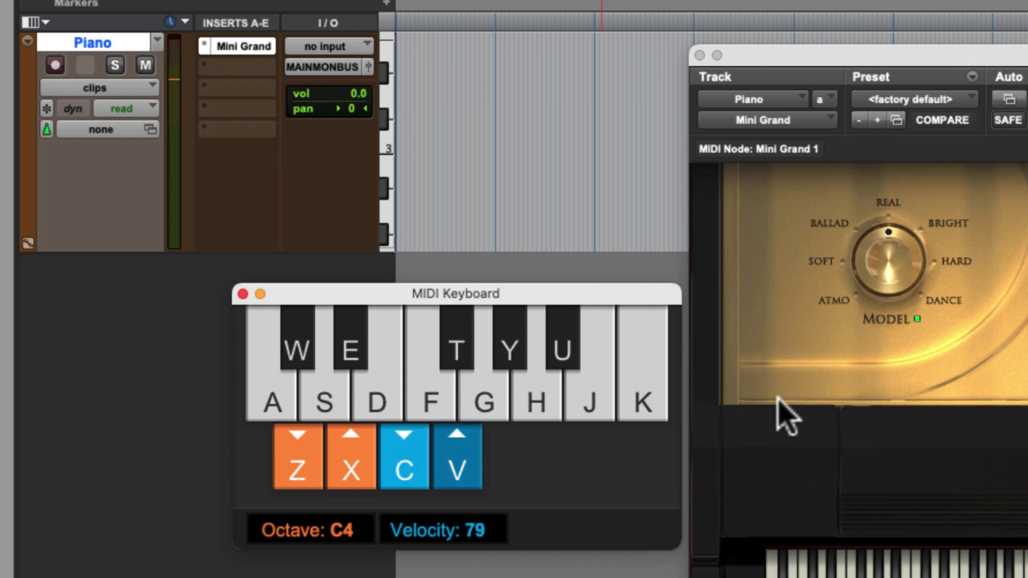
pyautogui.press('v')
pyautogui.press('v')
pyautogui.press('v')
pyautogui.press('v')
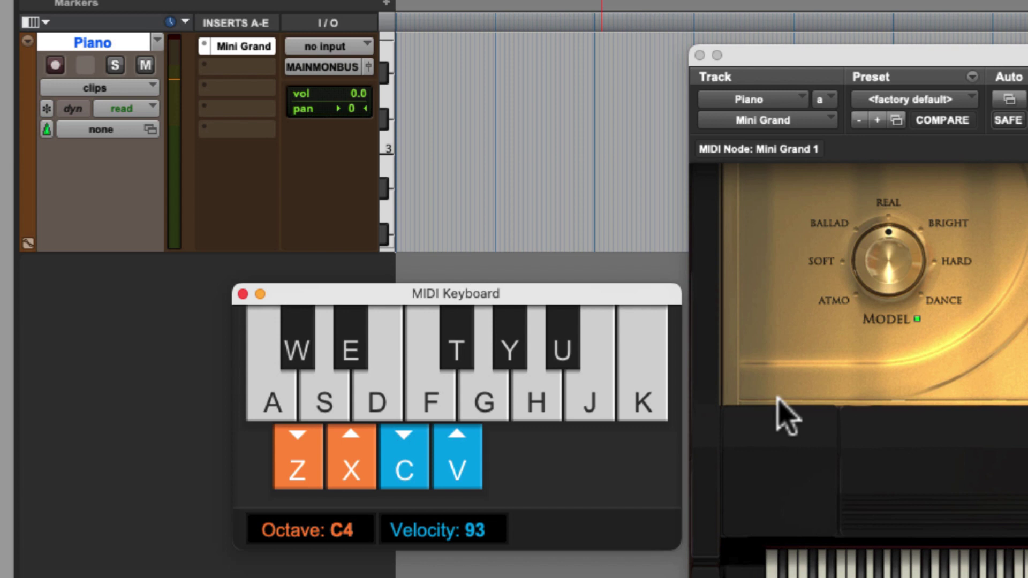
pyautogui.press('c')
pyautogui.press('c')
pyautogui.press('c')
pyautogui.press('c')
pyautogui.press('c')
pyautogui.press('c')
pyautogui.press('c')
pyautogui.press('c')
pyautogui.press('c')
pyautogui.press('c')
pyautogui.press('c')
pyautogui.press('c')
pyautogui.press('c')
pyautogui.press('c')
pyautogui.press('c')
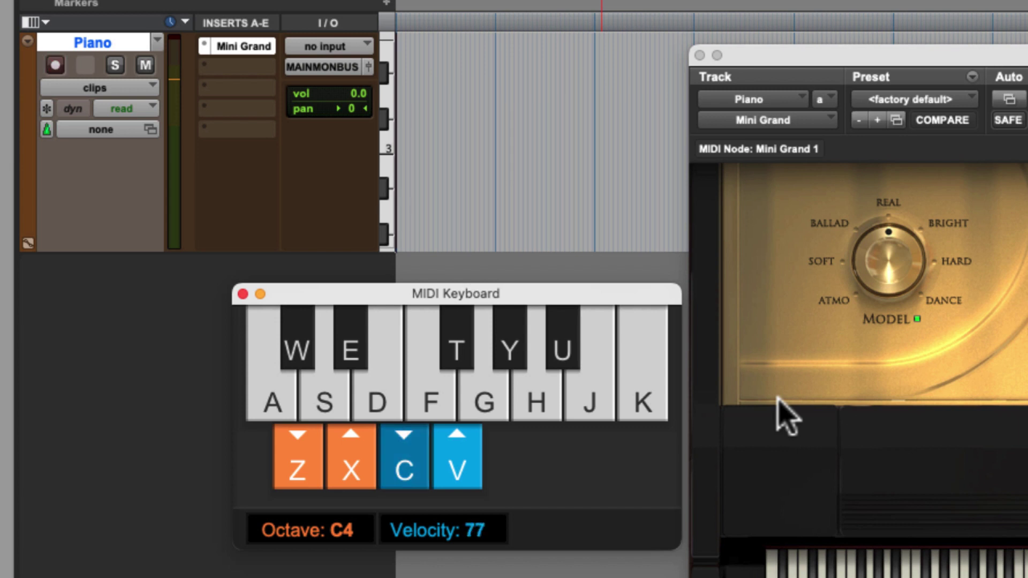
pyautogui.press('v')
pyautogui.press('v')
pyautogui.press('v')
pyautogui.press('v')
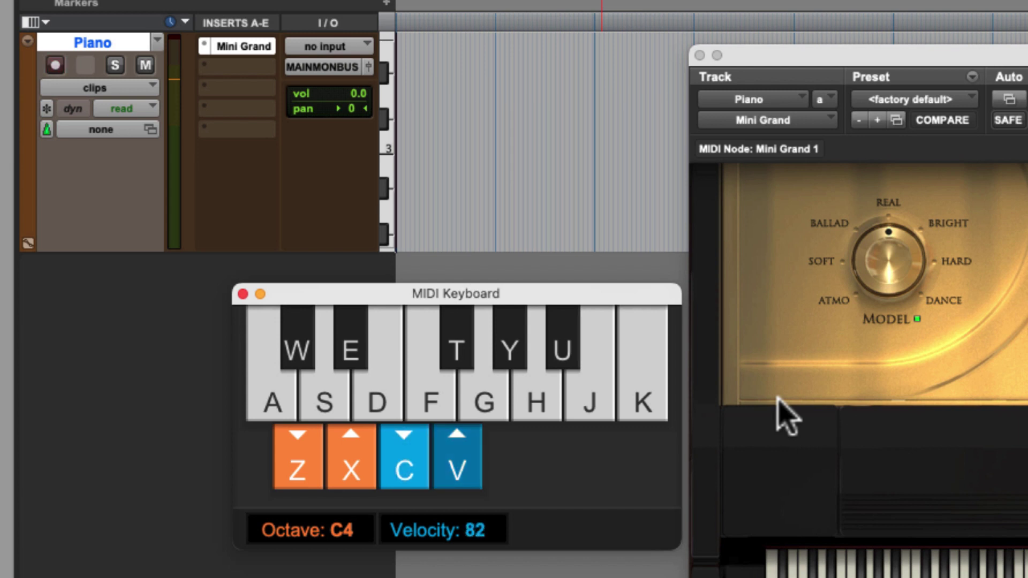
pyautogui.press('v')
pyautogui.press('v')
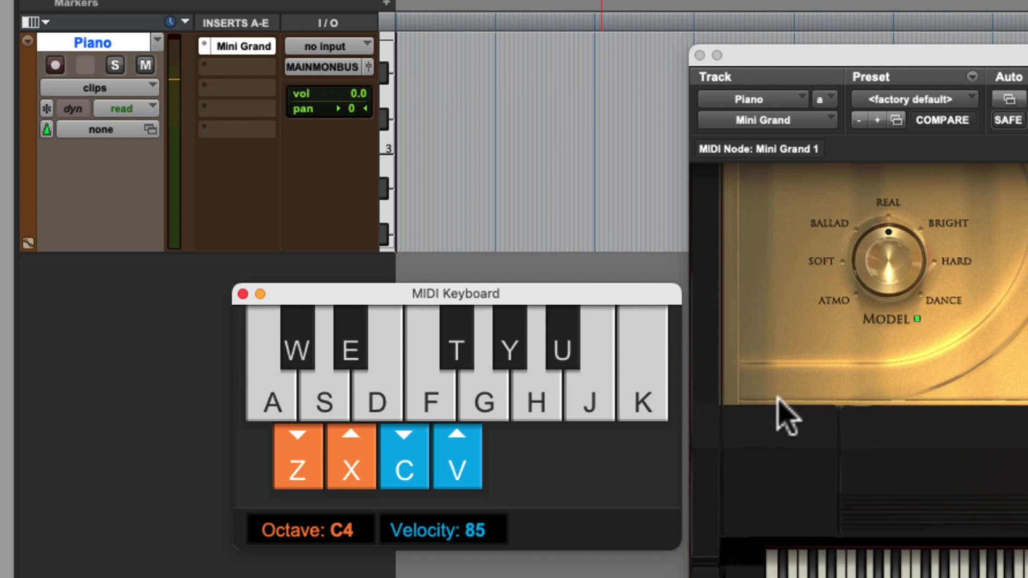
pyautogui.press('v')
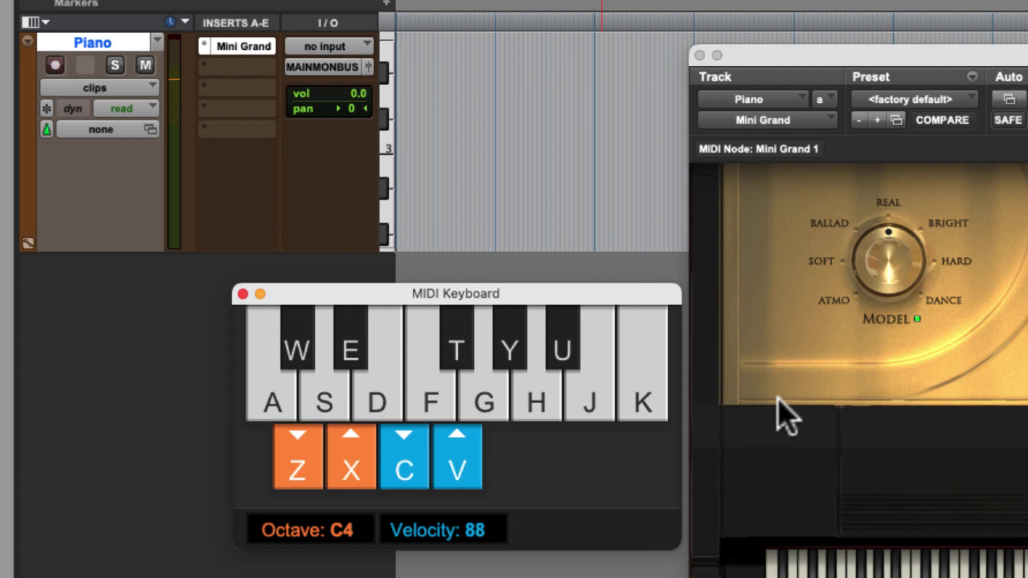
pyautogui.press('v')
pyautogui.press('v')
pyautogui.press('v')
pyautogui.press('v')
pyautogui.press('v')
pyautogui.press('v')
pyautogui.press('v')
pyautogui.press('v')
pyautogui.press('v')
pyautogui.press('c')
pyautogui.press('c')
pyautogui.press('c')
pyautogui.press('c')
pyautogui.press('c')
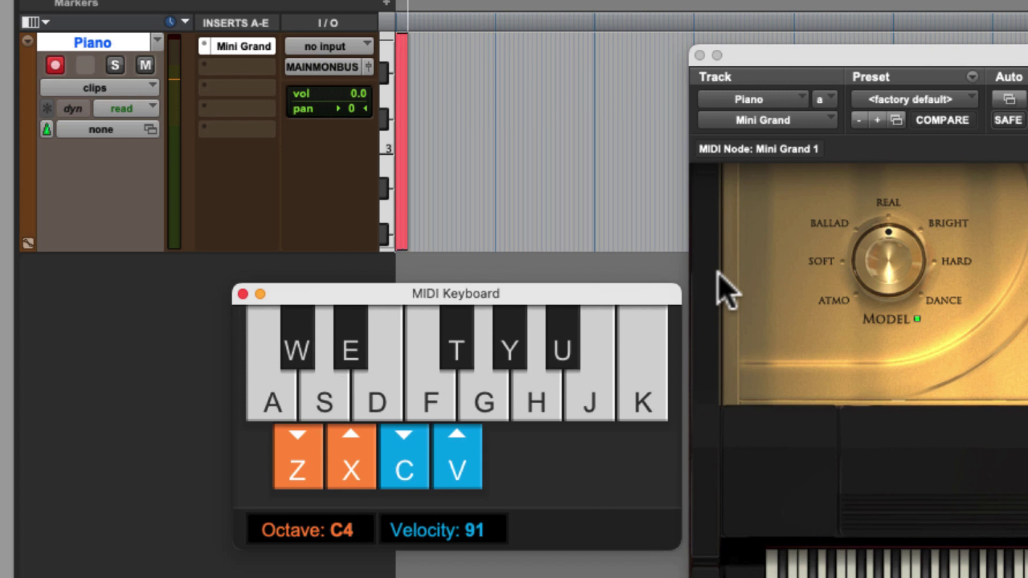
# Record a melody of E, F, G, a descending F-E-D-C, then D, E, D.
pyautogui.press('d')
pyautogui.press('d')
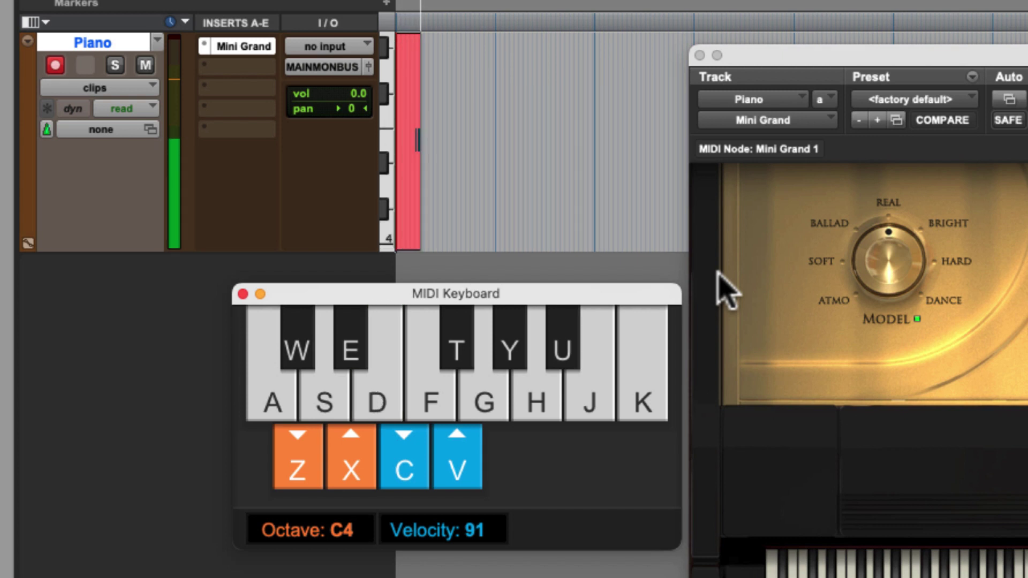
pyautogui.press('f')
pyautogui.press('g')
pyautogui.press('f')
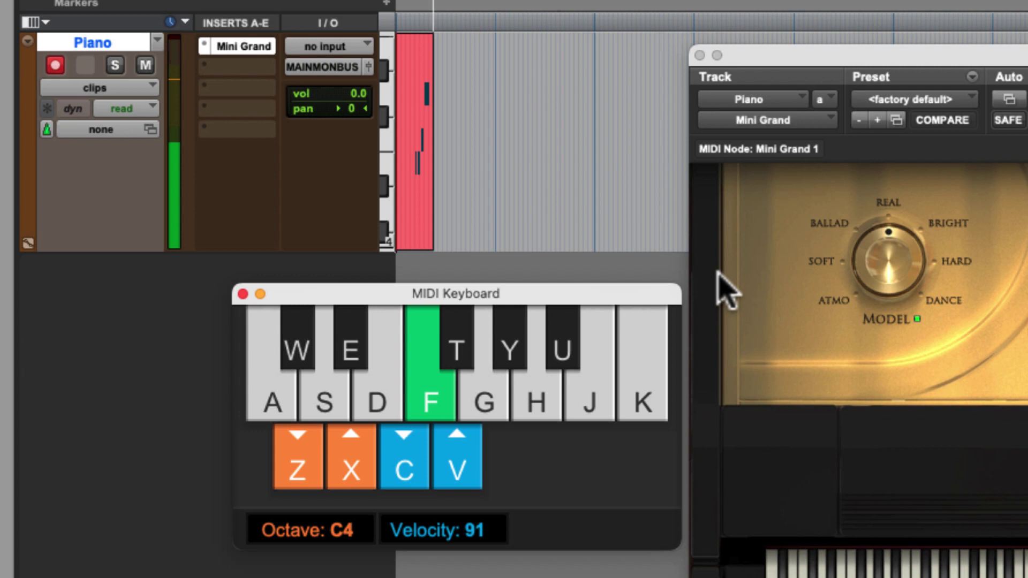
pyautogui.press('d')
pyautogui.press('s')
pyautogui.press('a')
pyautogui.press('a')
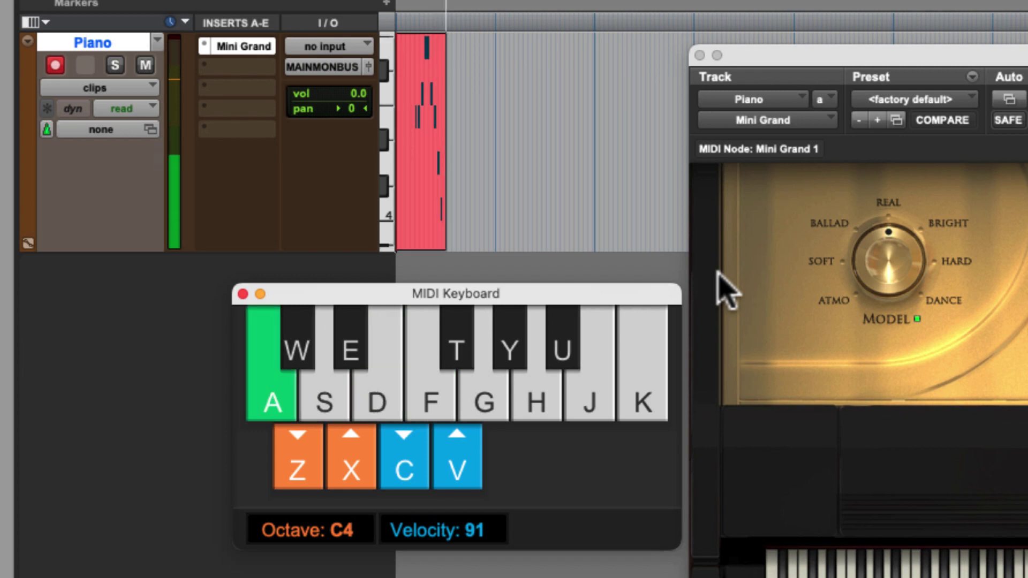
pyautogui.press('s')
pyautogui.press('d')
pyautogui.press('d')
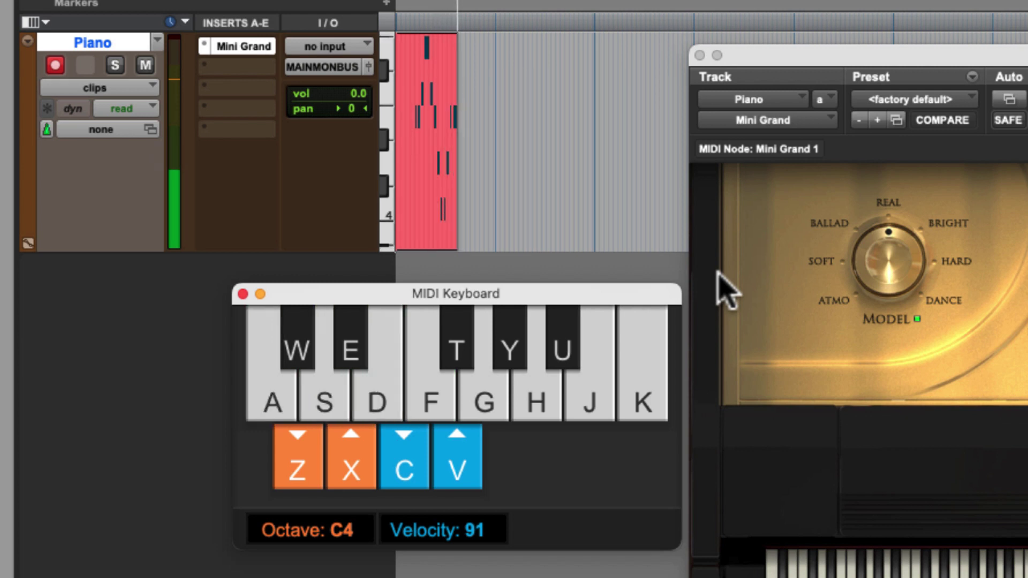
pyautogui.press('s')
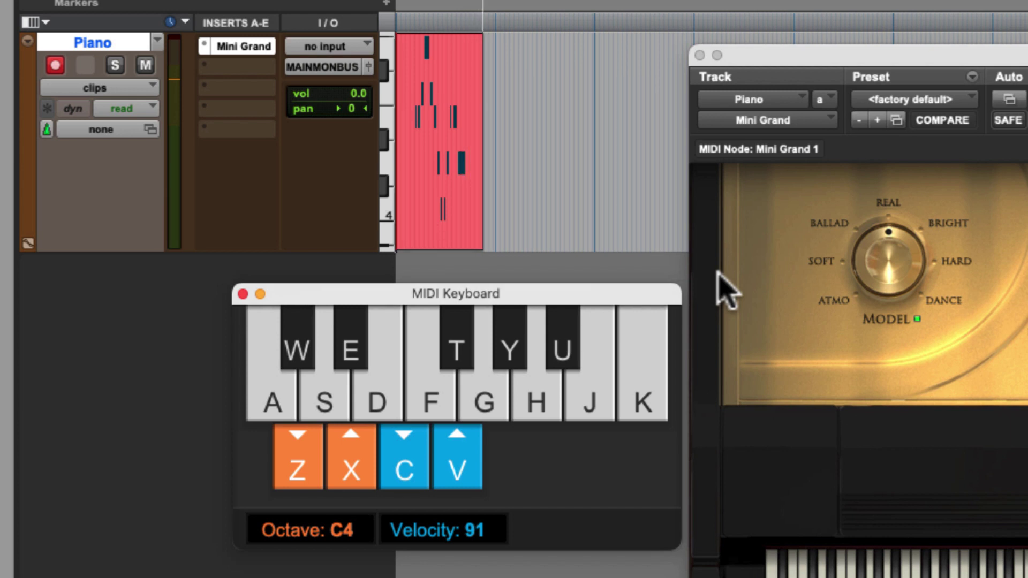
# Record a held C major chord (C, E, G) into the clip.
pyautogui.press('a')
pyautogui.press('d')
pyautogui.press('g')
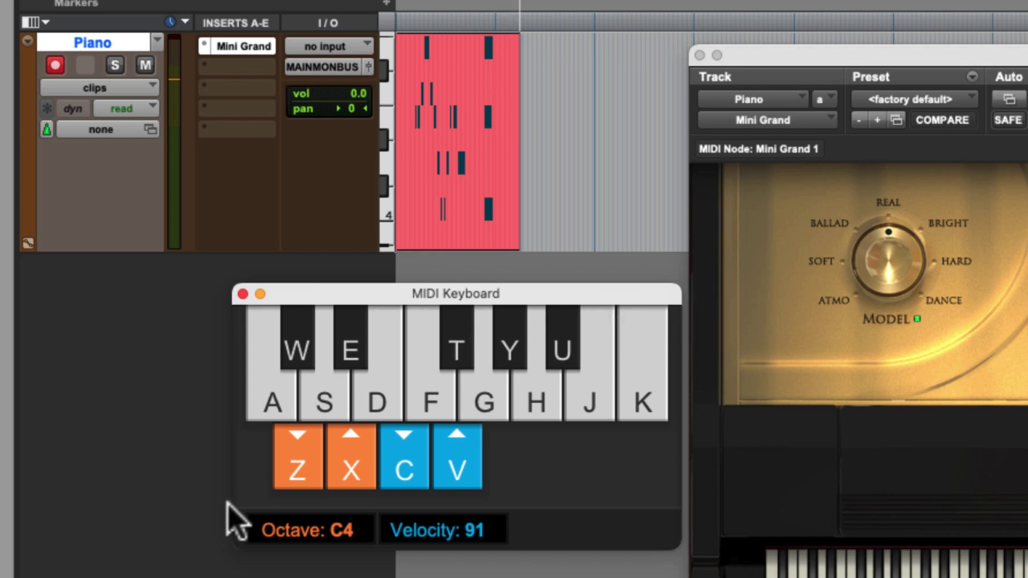
# Add notes C, F, E, G, E and a descending D#-D-C#-C run on the MIDI Keyboard.
pyautogui.click(267, 415)
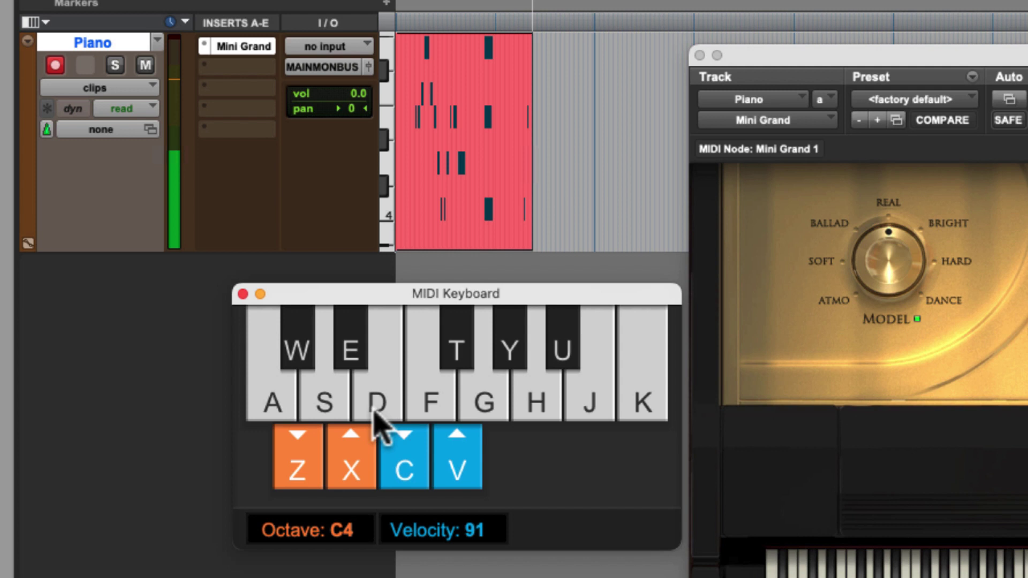
pyautogui.click(447, 415)
pyautogui.click(383, 420)
pyautogui.click(469, 405)
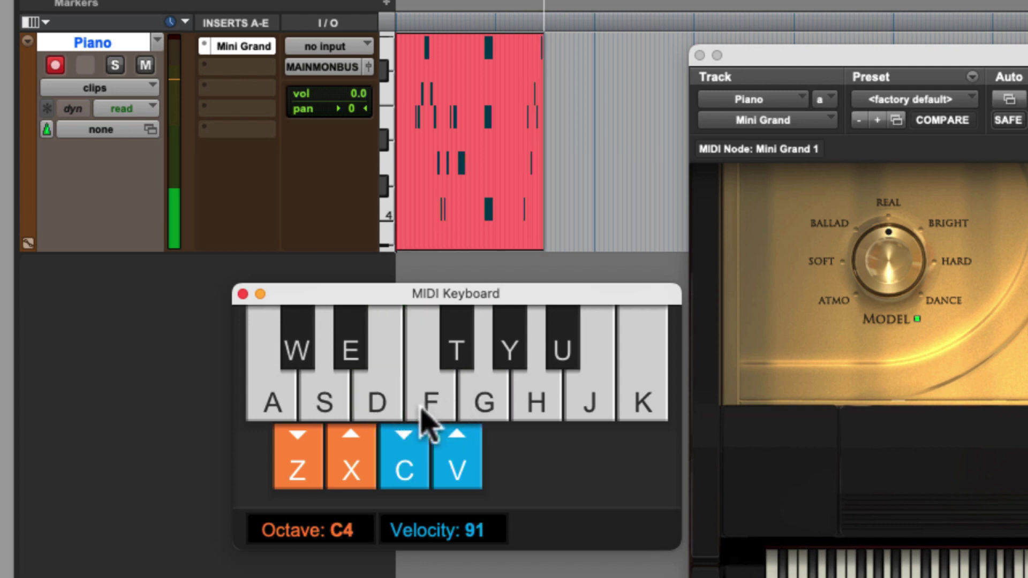
pyautogui.click(378, 420)
pyautogui.click(351, 358)
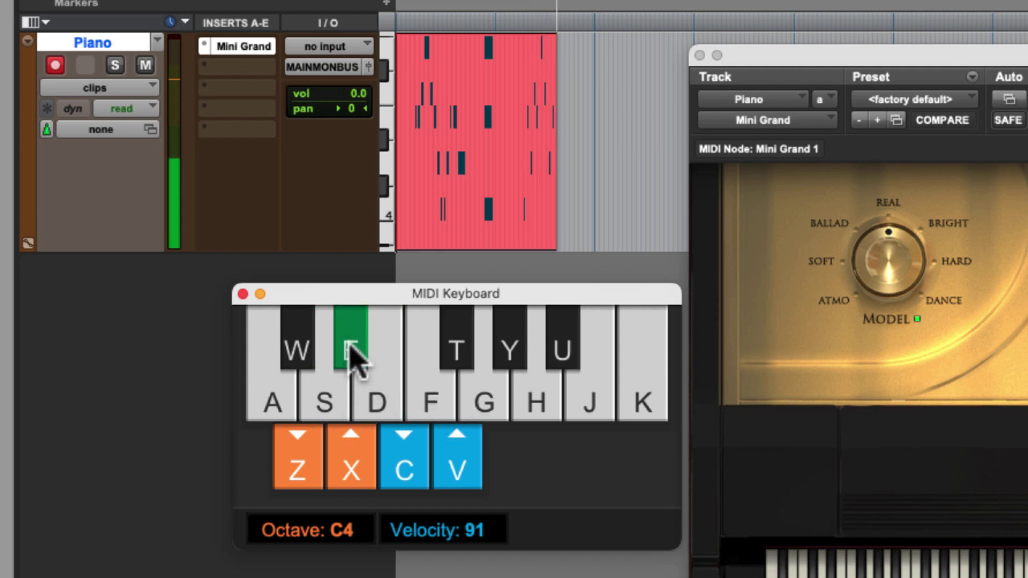
pyautogui.click(336, 410)
pyautogui.click(303, 349)
pyautogui.click(282, 407)
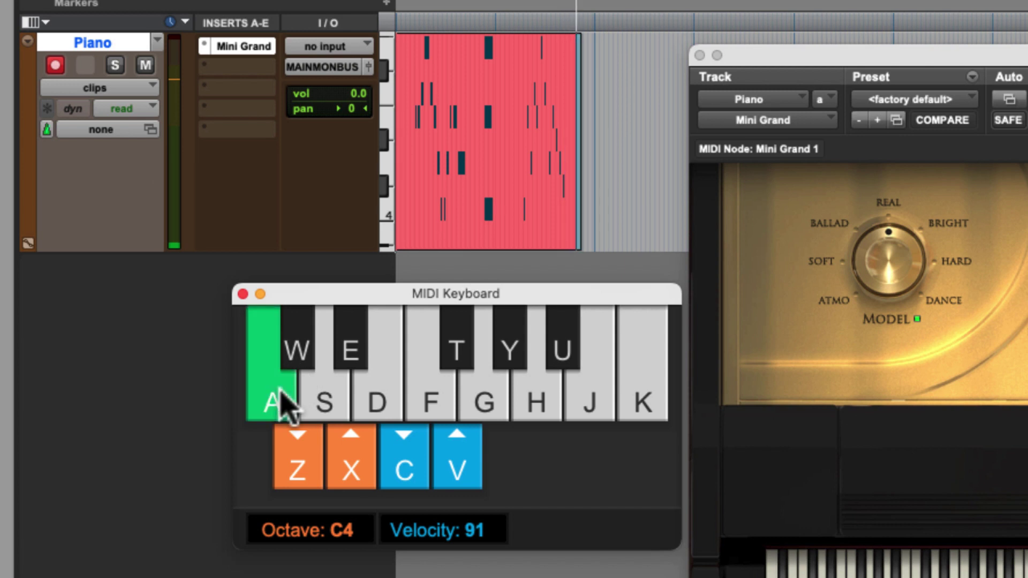